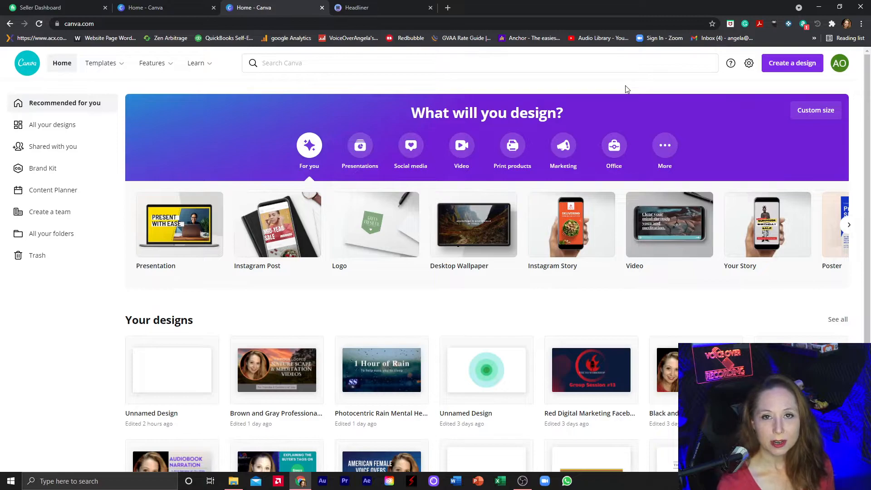
# Create a new custom-size design from the recent 550 x 370 px size
pyautogui.click(798, 63)
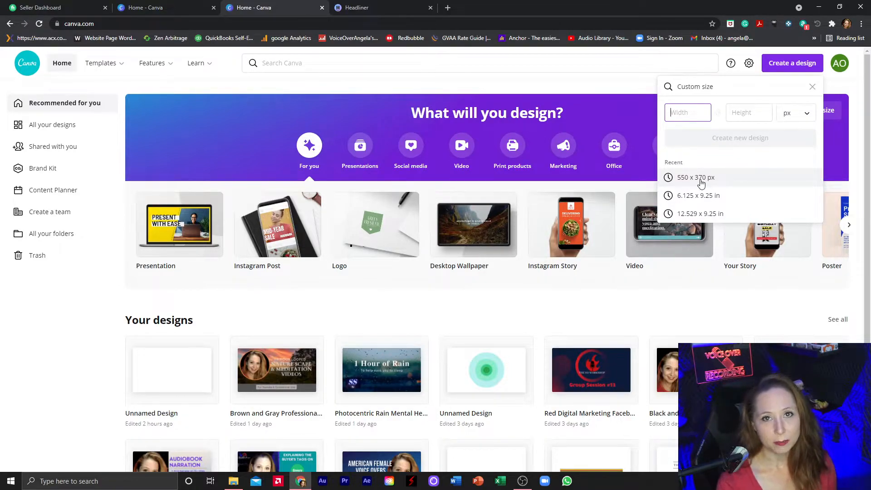
pyautogui.click(701, 178)
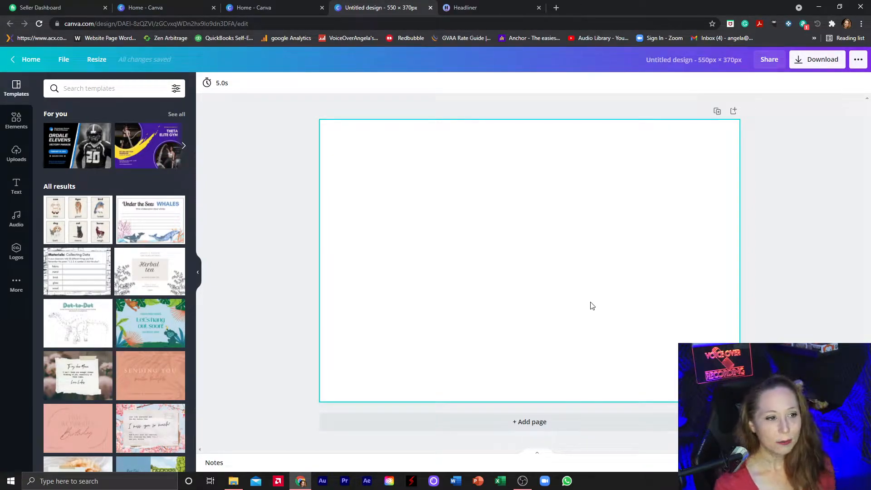
# Set the page background to the dark grey brand color
pyautogui.click(508, 302)
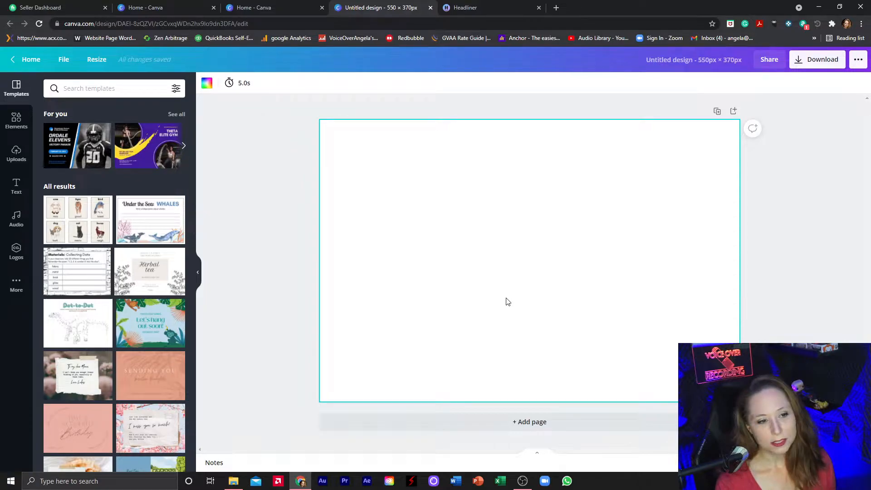
pyautogui.click(207, 83)
pyautogui.click(72, 192)
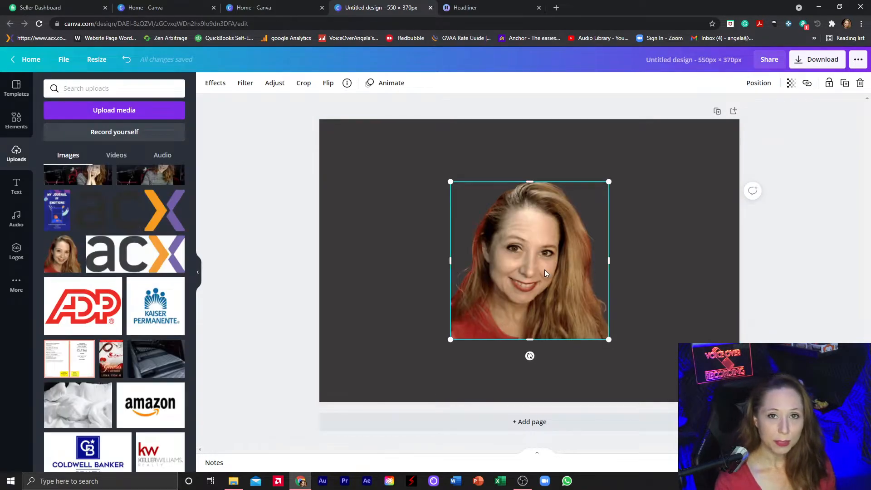
# Move the portrait to the page's left half, search elements for "frame", and add a circular frame beside it
pyautogui.moveTo(545, 270); pyautogui.dragTo(449, 244)
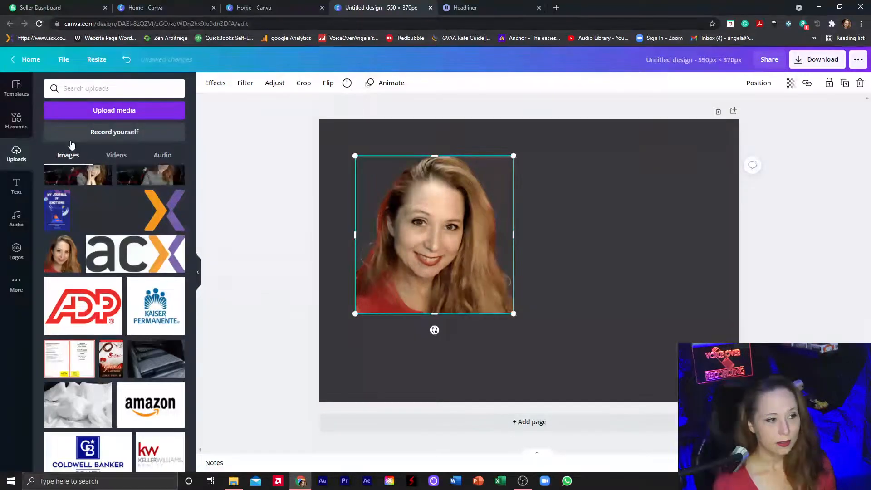
pyautogui.click(16, 121)
pyautogui.click(102, 88)
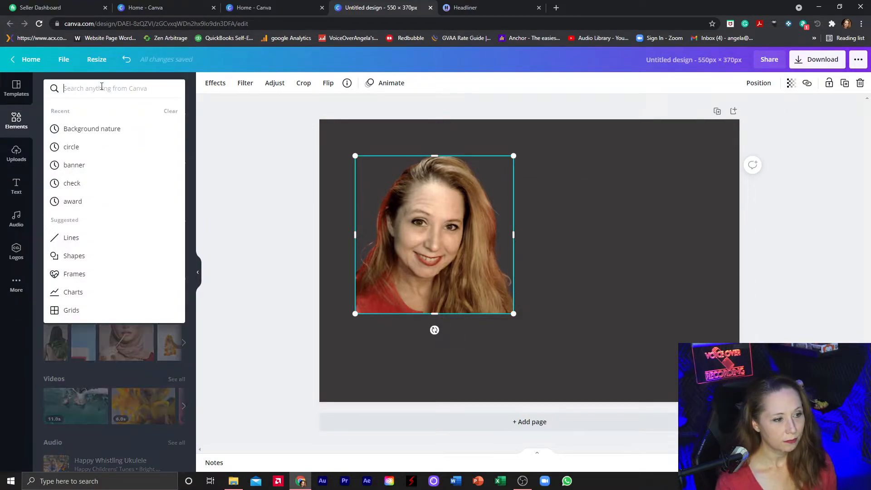
pyautogui.write('frame')
pyautogui.press('Return')
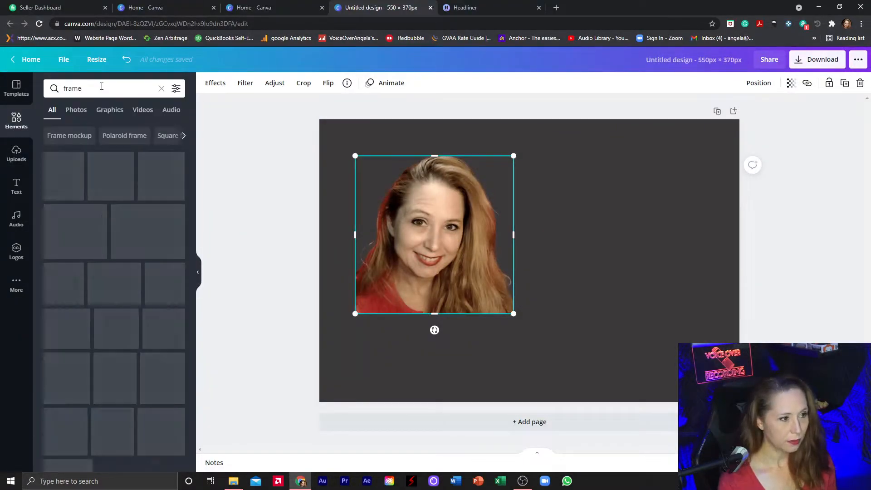
pyautogui.click(68, 170)
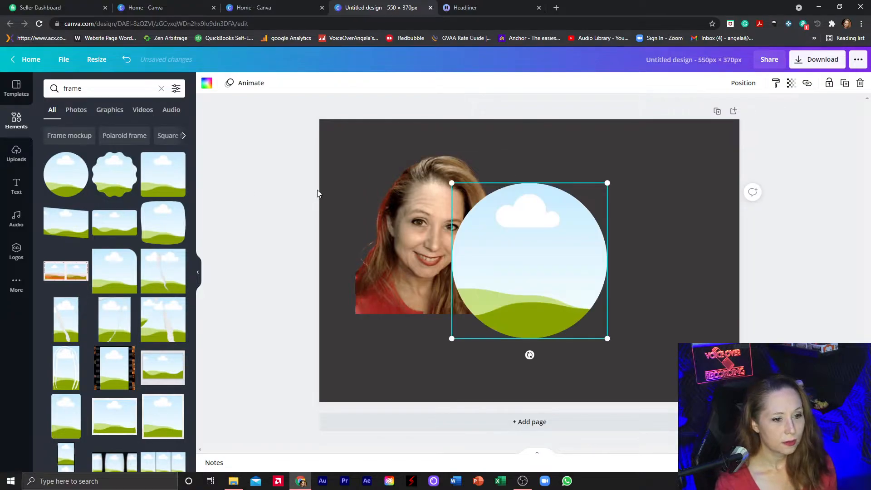
pyautogui.moveTo(554, 273); pyautogui.dragTo(563, 243)
# Place the portrait photo inside the circular frame and enlarge the framed portrait in the page's upper left area
pyautogui.click(421, 248)
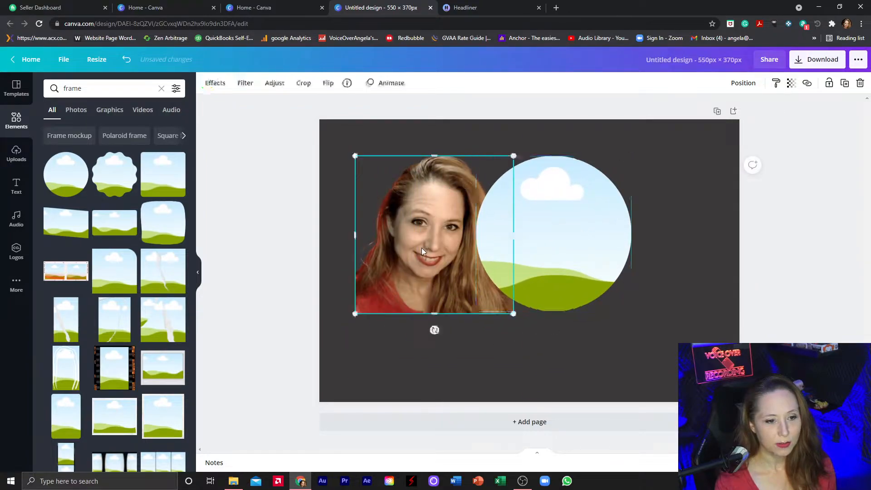
pyautogui.moveTo(421, 248); pyautogui.dragTo(438, 239)
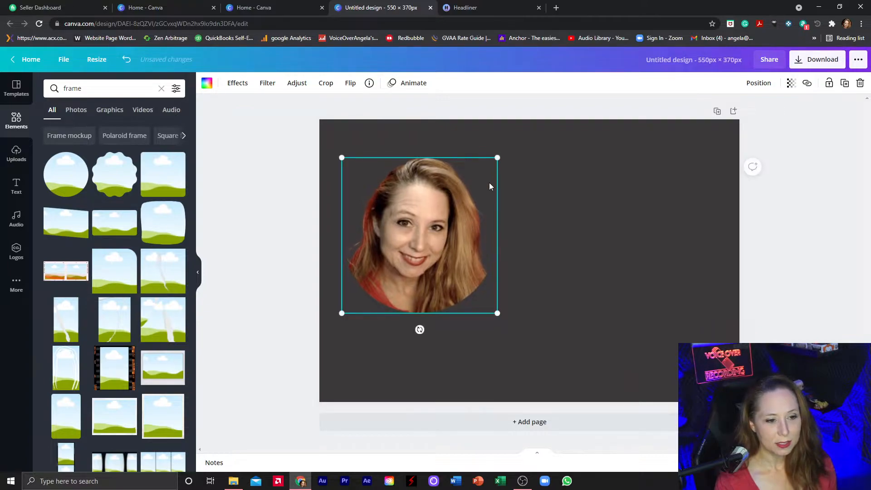
pyautogui.moveTo(496, 158); pyautogui.dragTo(532, 146)
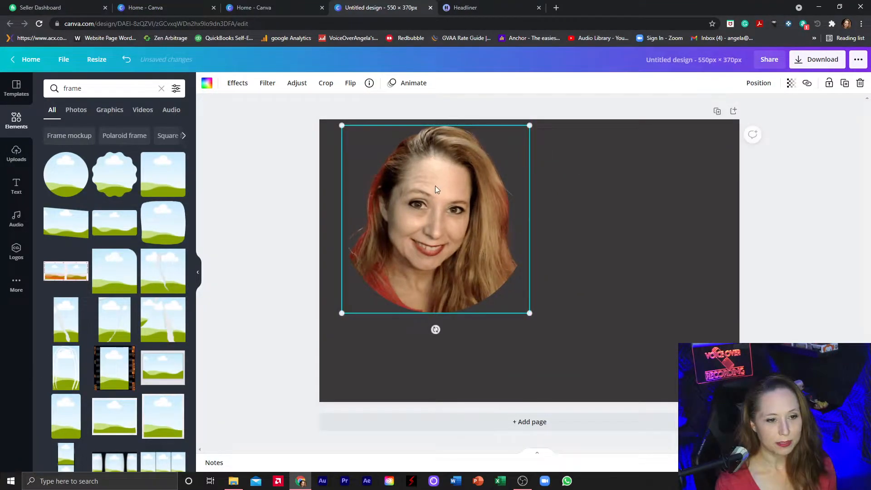
pyautogui.moveTo(435, 186)
pyautogui.mouseDown()
pyautogui.moveTo(436, 221)
pyautogui.moveTo(426, 194)
pyautogui.mouseUp()
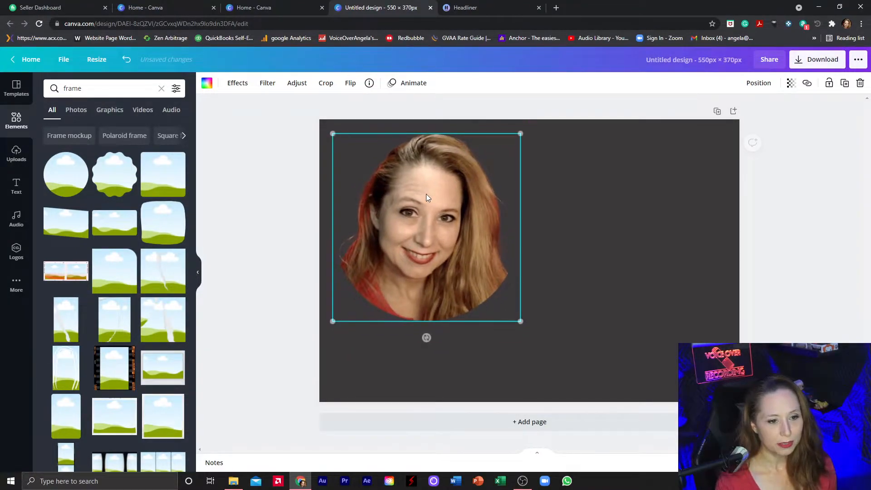
# Add the recently used Title/Heading text combination to the page and change its title to "Voice Over Services"
pyautogui.click(17, 187)
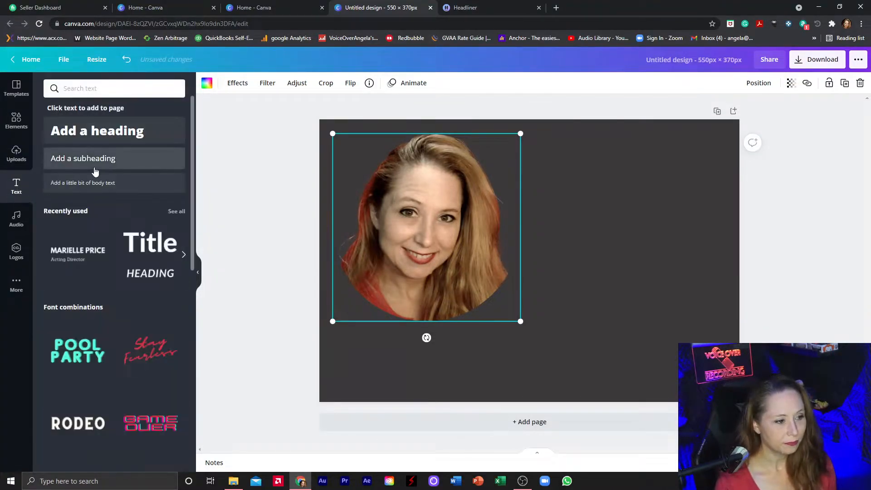
pyautogui.click(155, 256)
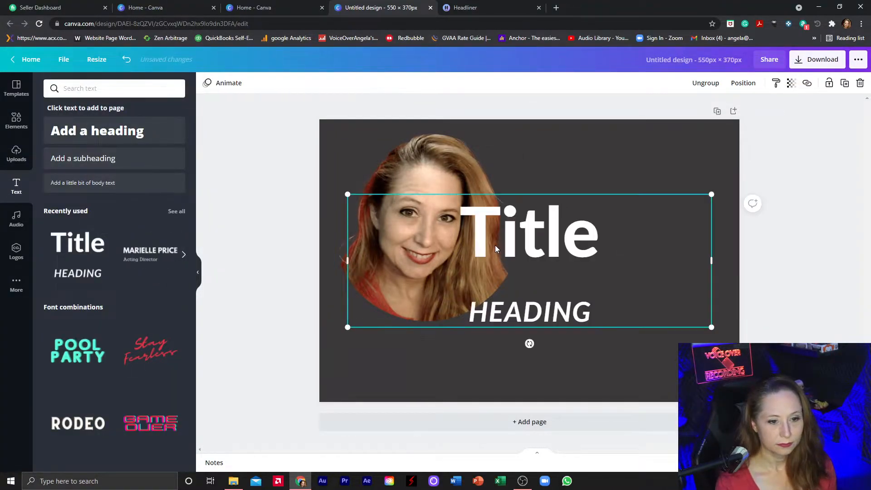
pyautogui.moveTo(577, 258); pyautogui.dragTo(589, 207)
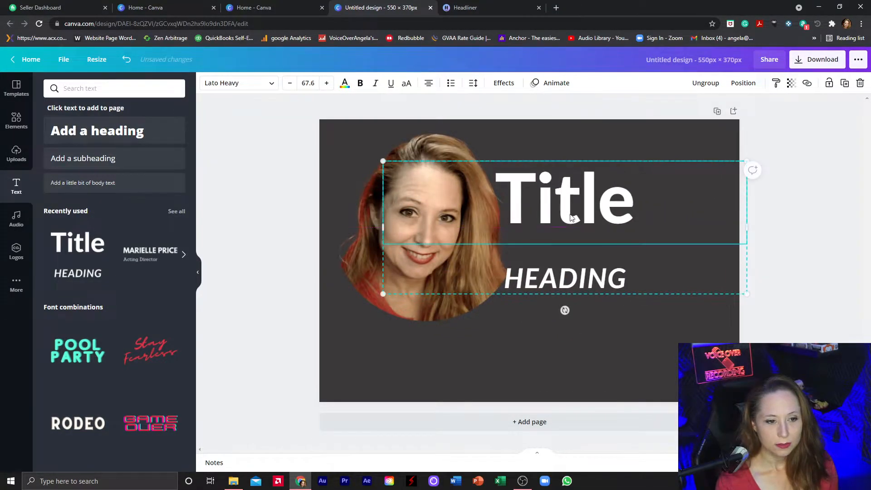
pyautogui.doubleClick(568, 189)
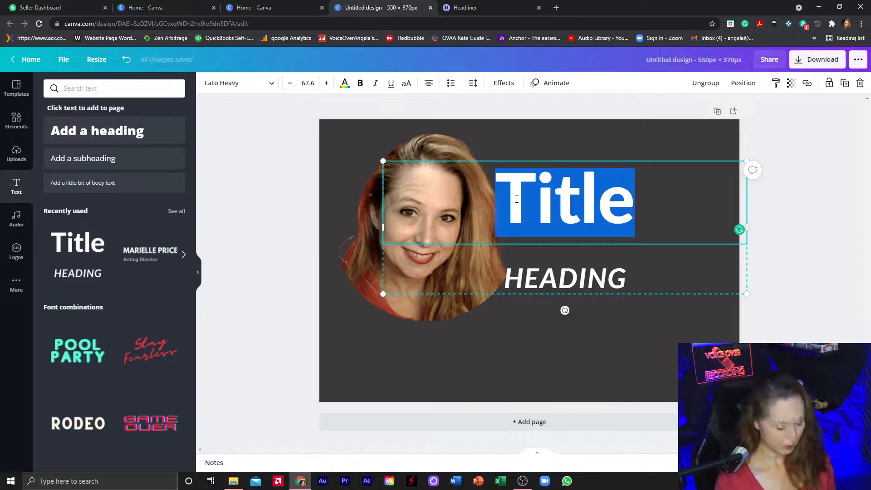
pyautogui.write('Voice ')
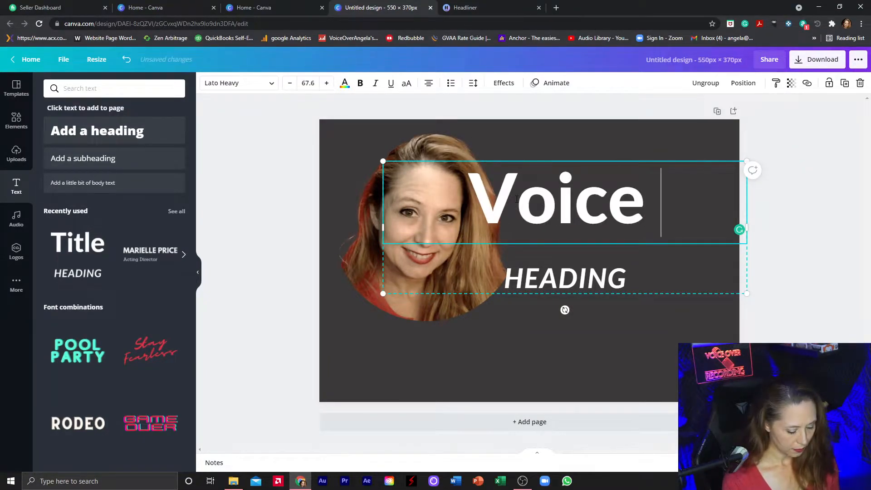
pyautogui.write('Over')
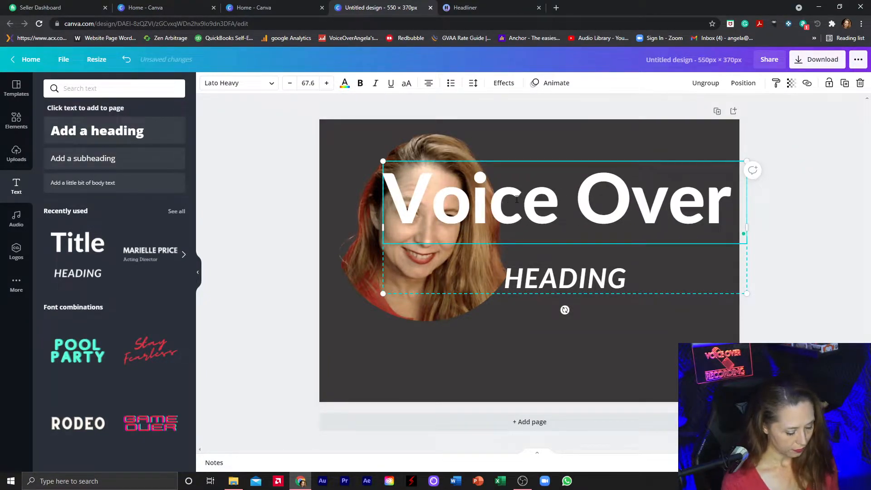
pyautogui.write(' Ser')
pyautogui.press('BackSpace')
pyautogui.write('ervices')
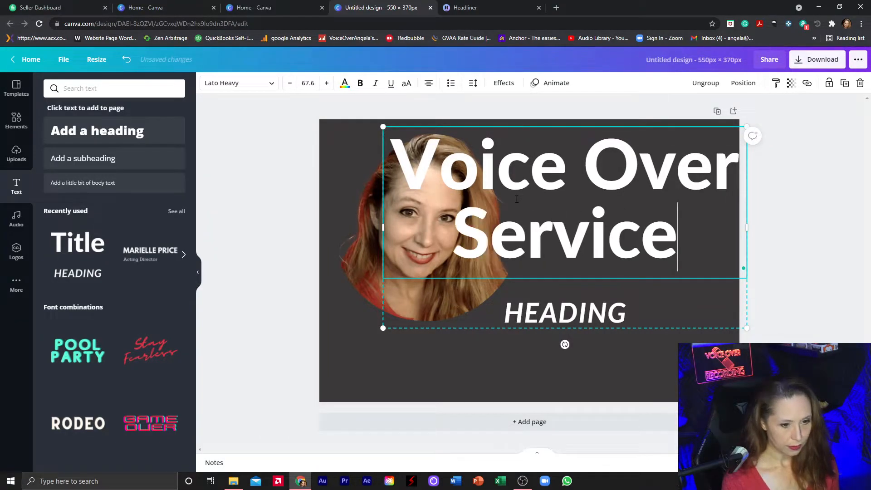
# Shrink the text group to a title size of about 31.5 and place it to the right of the portrait
pyautogui.click(585, 320)
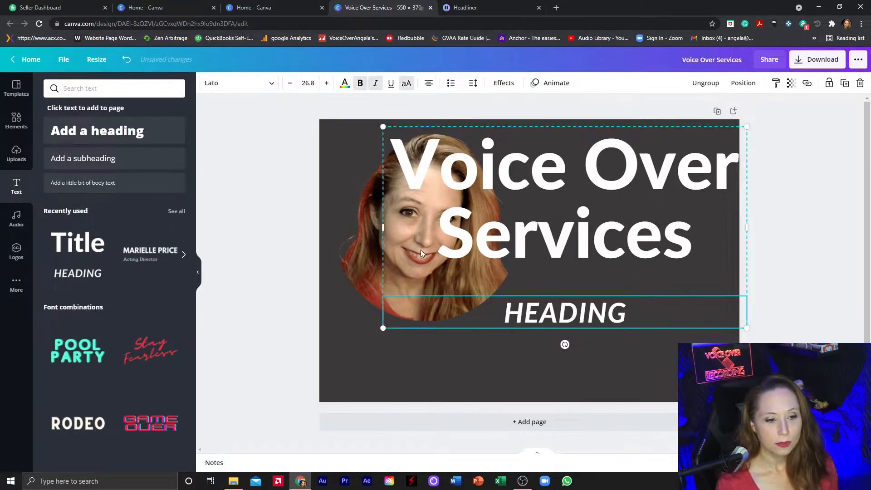
pyautogui.moveTo(380, 329); pyautogui.dragTo(577, 221)
pyautogui.moveTo(672, 169); pyautogui.dragTo(612, 202)
# Replace the heading line under the title with "AMERICAN FEMALE" and move the text group down to align with the portrait's middle
pyautogui.click(558, 185)
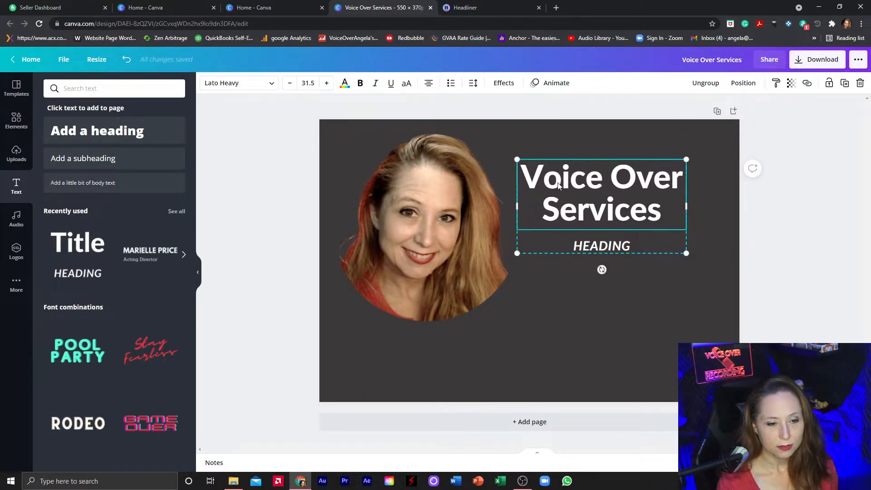
pyautogui.click(581, 245)
pyautogui.click(568, 246)
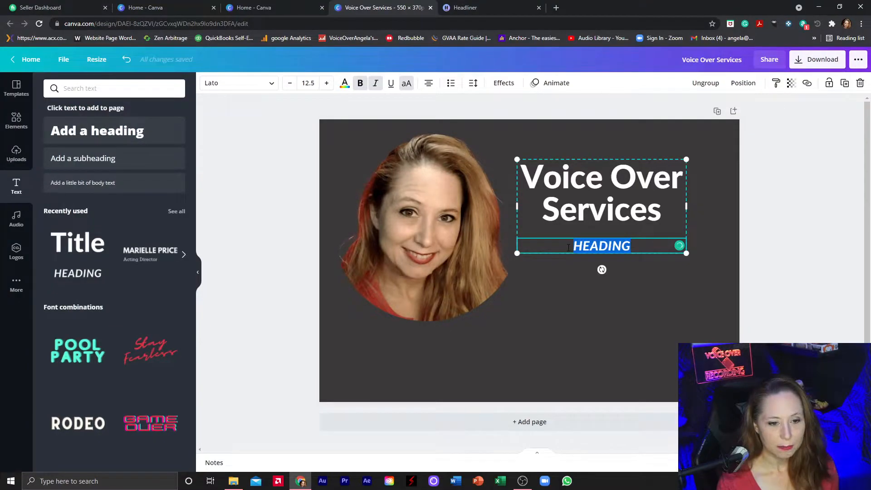
pyautogui.click(533, 181)
pyautogui.doubleClick(526, 180)
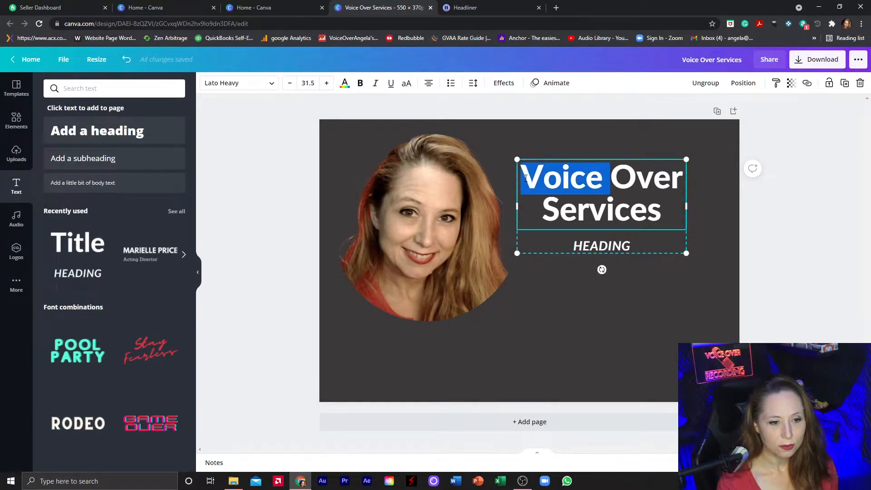
pyautogui.click(526, 179)
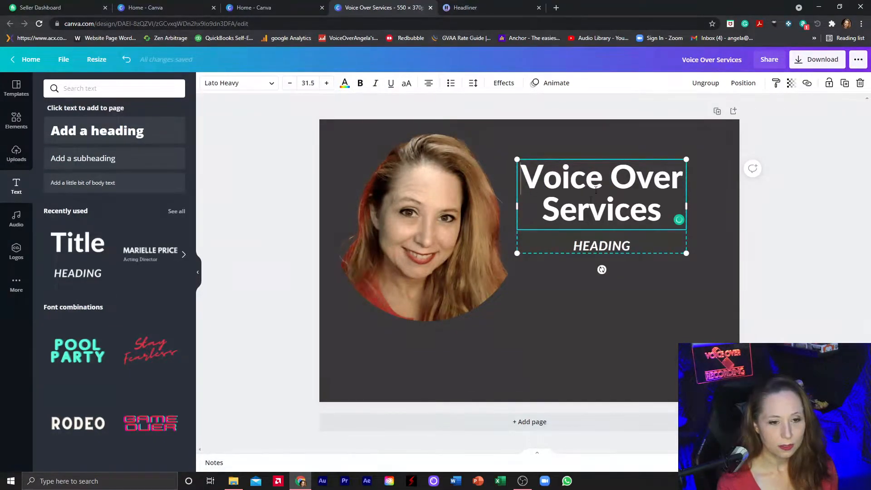
pyautogui.click(585, 246)
pyautogui.click(568, 245)
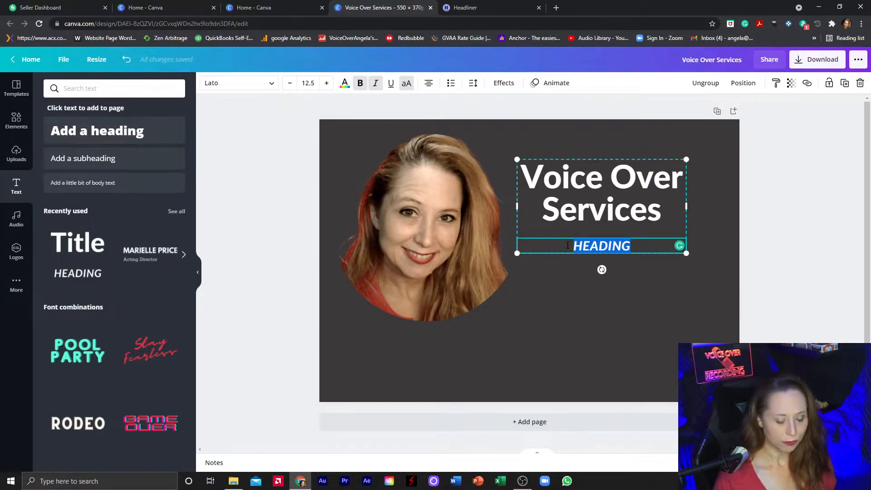
pyautogui.write('AMERICAN FEMALE')
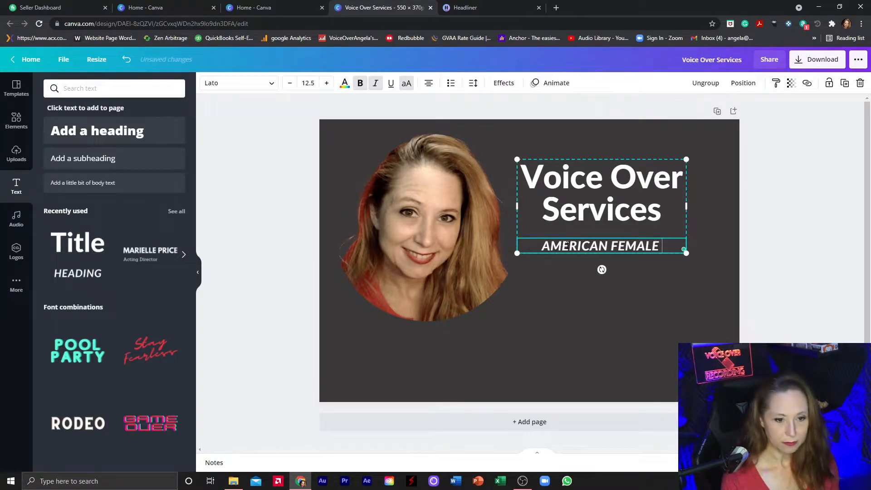
pyautogui.click(614, 309)
pyautogui.moveTo(614, 195); pyautogui.dragTo(621, 215)
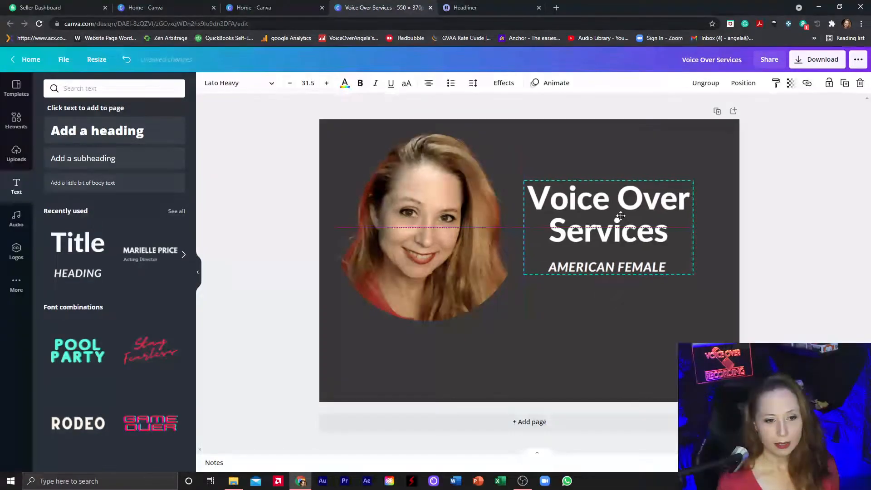
# Change the page background to black from the default colors
pyautogui.click(398, 375)
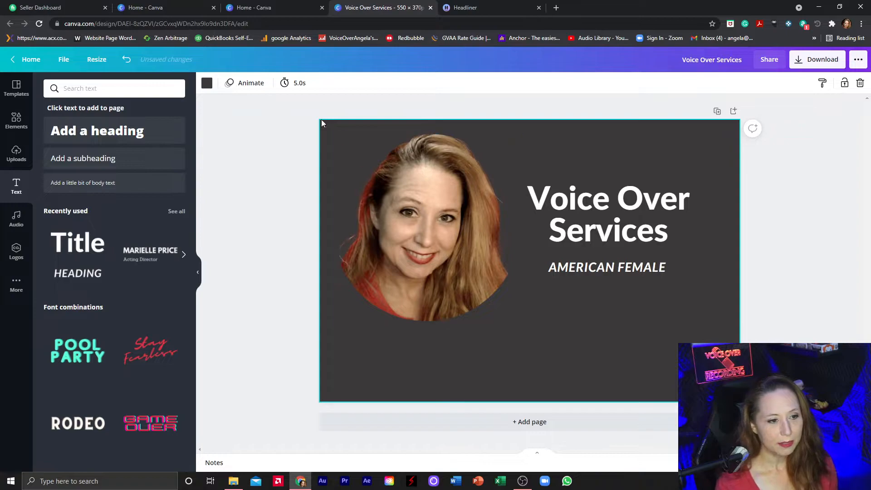
pyautogui.click(207, 83)
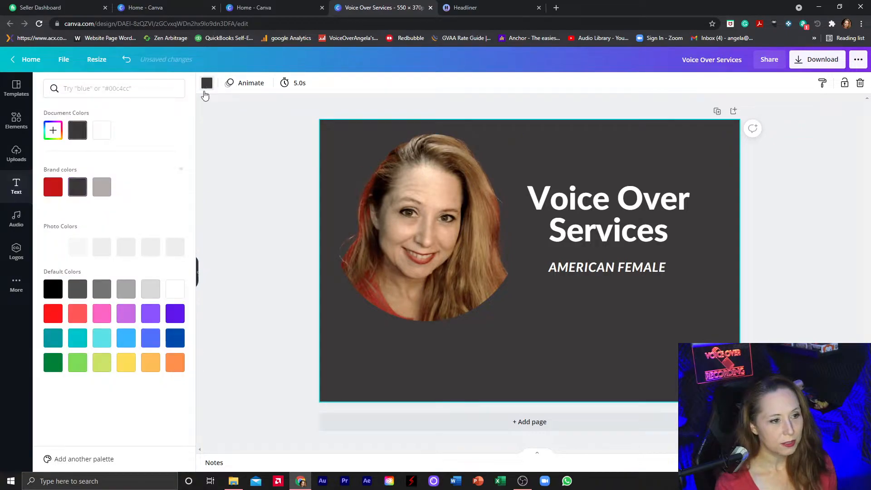
pyautogui.click(53, 289)
# Enlarge the text group to a title size of about 35.6 and position it close to the portrait's right side
pyautogui.moveTo(628, 227); pyautogui.dragTo(613, 218)
pyautogui.moveTo(682, 267); pyautogui.dragTo(707, 276)
pyautogui.moveTo(621, 239); pyautogui.dragTo(612, 239)
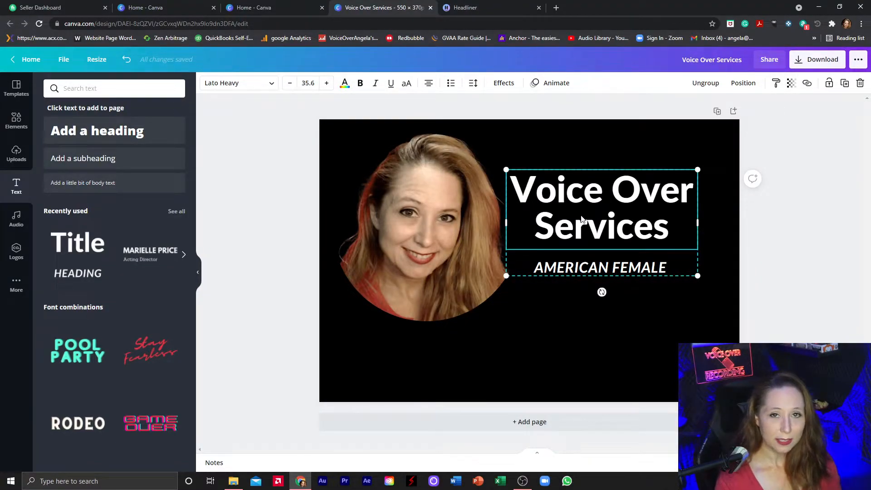
# Nudge the framed portrait slightly down and right, and shift the text group slightly lower beside it
pyautogui.click(437, 241)
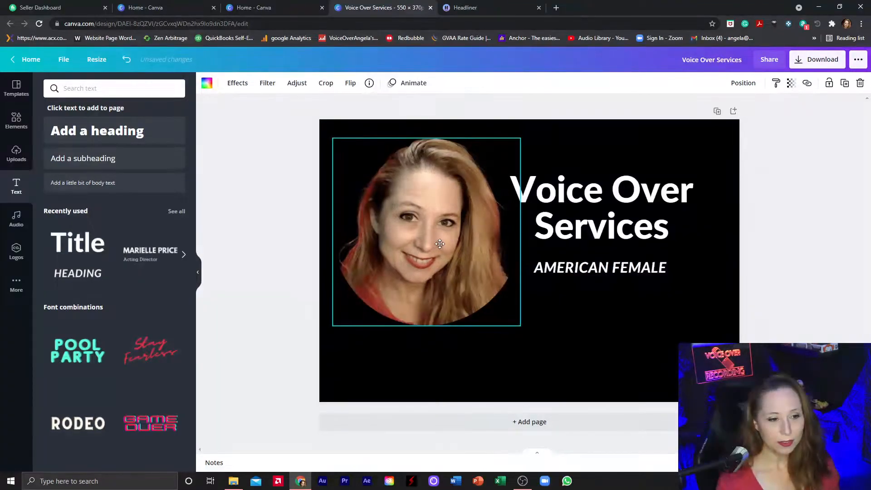
pyautogui.moveTo(437, 241); pyautogui.dragTo(441, 244)
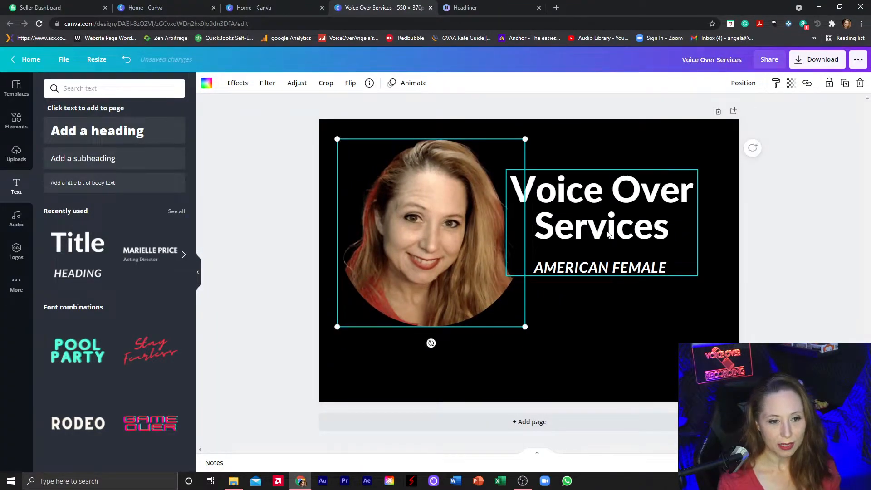
pyautogui.moveTo(607, 230); pyautogui.dragTo(604, 231)
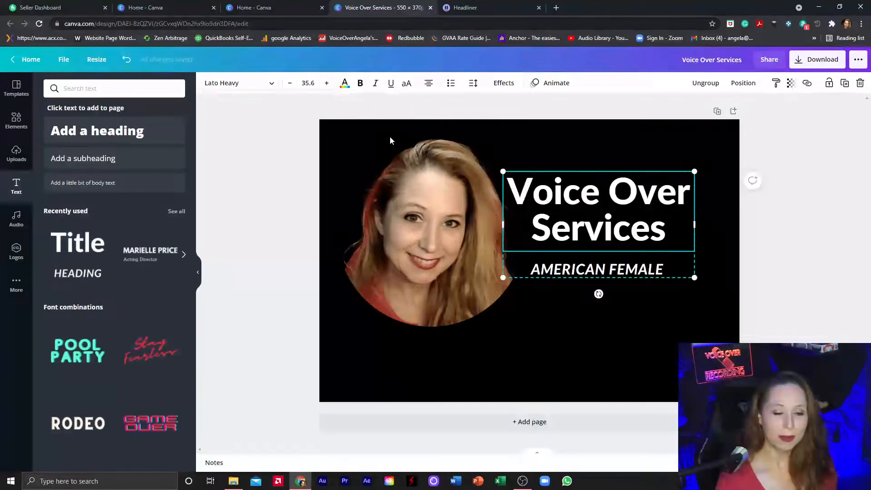
pyautogui.moveTo(583, 220); pyautogui.dragTo(590, 220)
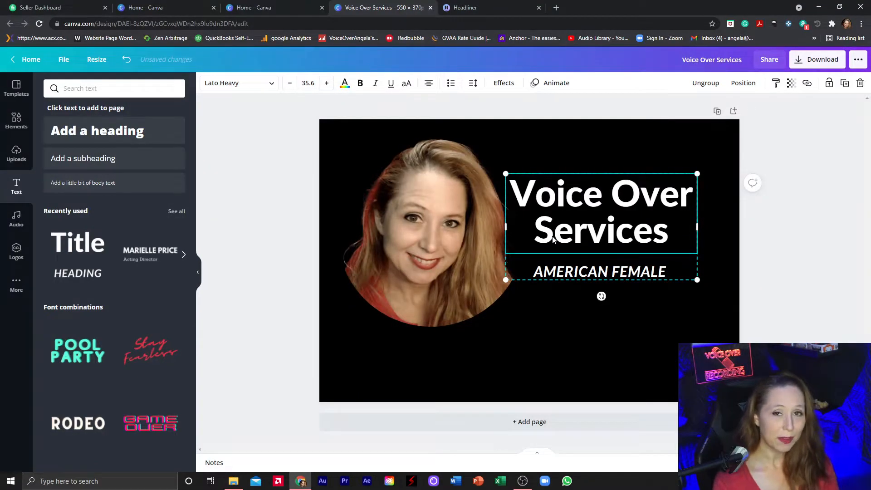
pyautogui.click(526, 295)
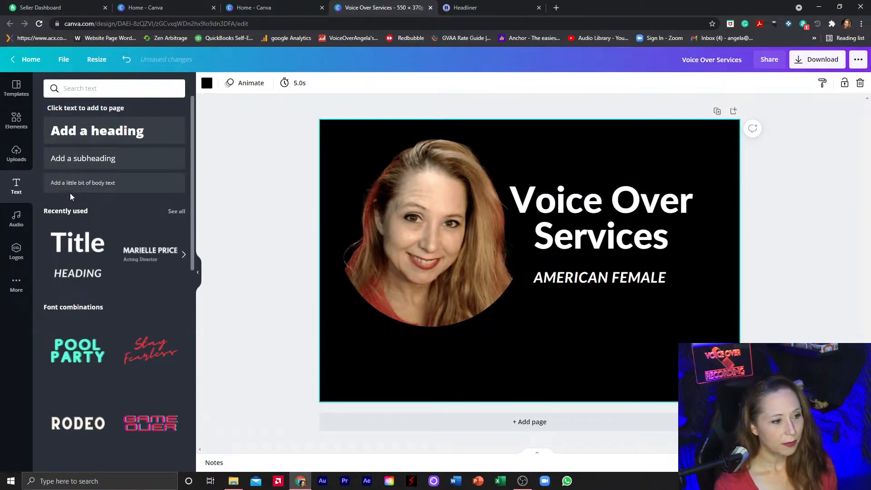
# Search the elements for "line", add the solid line with perpendicular end caps, and shorten it to fit beneath the title
pyautogui.click(16, 121)
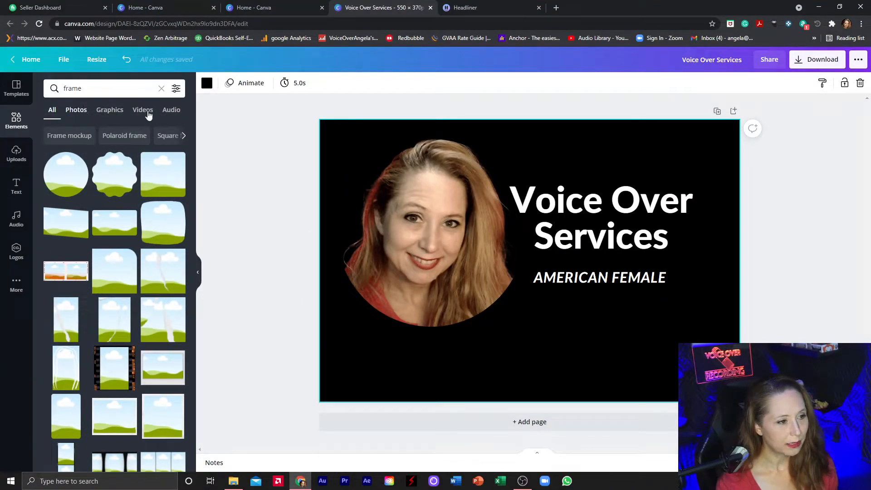
pyautogui.moveTo(91, 88); pyautogui.dragTo(50, 83)
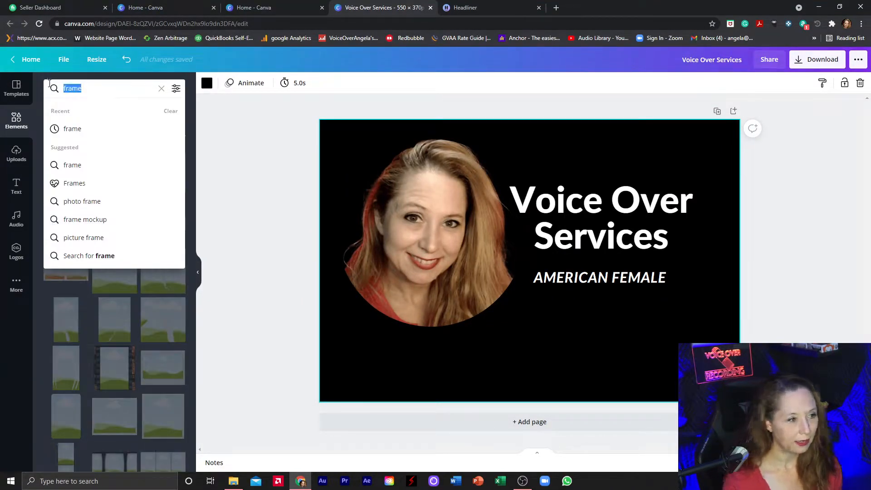
pyautogui.write('line')
pyautogui.press('Return')
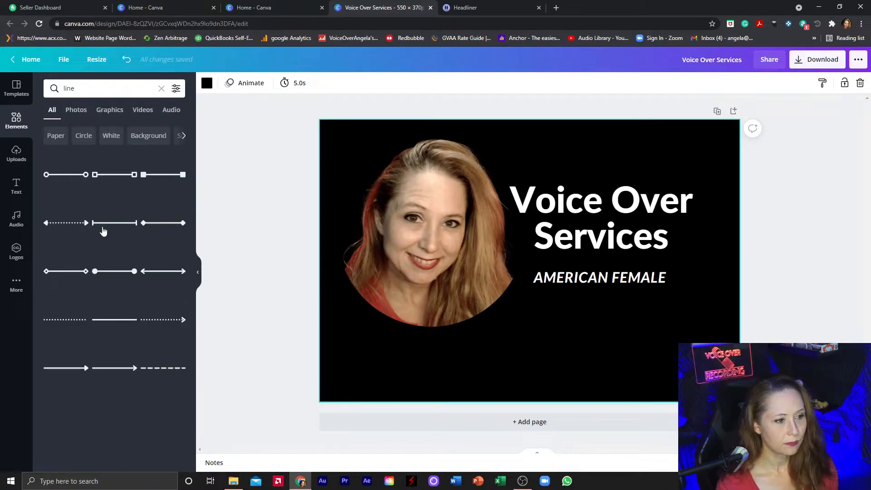
pyautogui.click(116, 226)
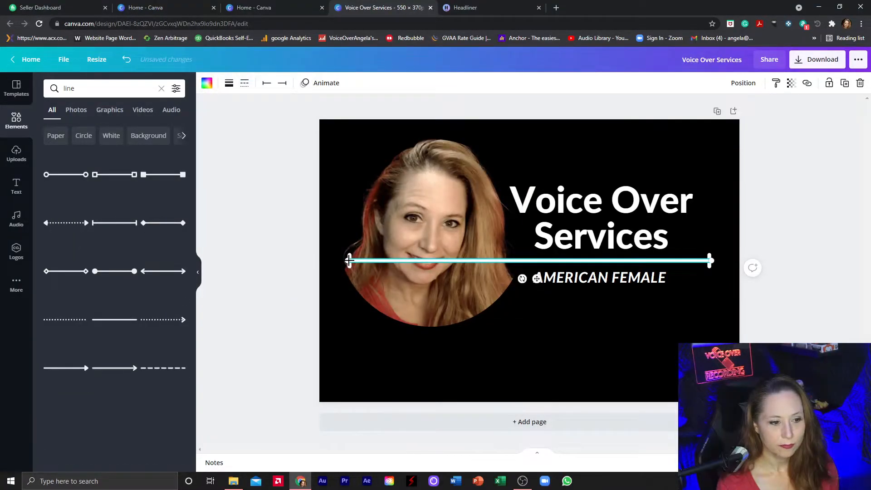
pyautogui.moveTo(349, 259); pyautogui.dragTo(507, 261)
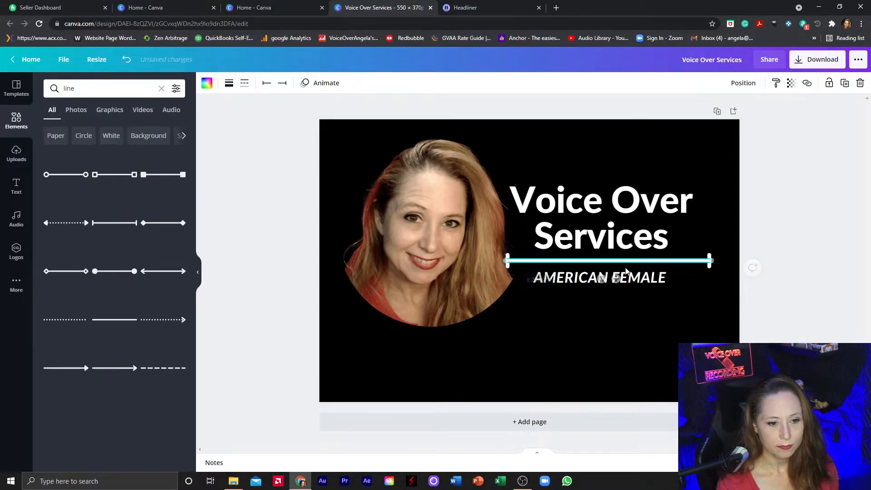
pyautogui.click(631, 366)
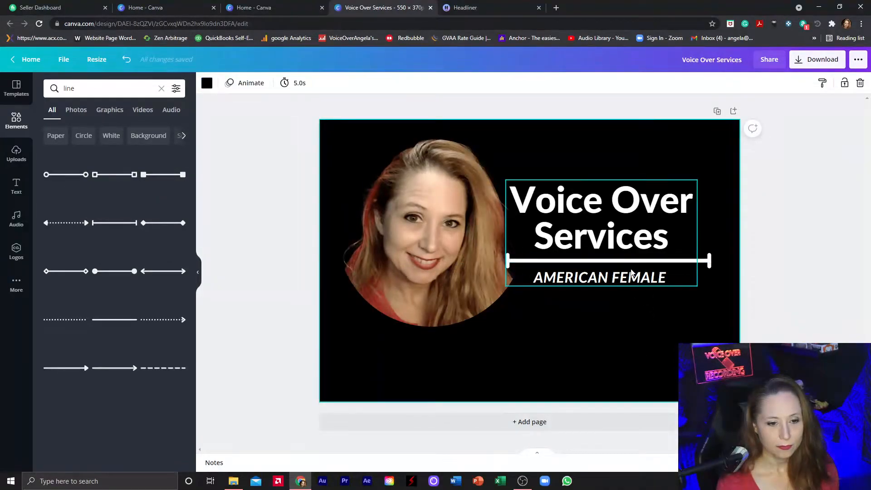
# Shift the line slightly right, away from the portrait, and move the text group right to center it over the line
pyautogui.click(633, 262)
pyautogui.moveTo(642, 259); pyautogui.dragTo(638, 259)
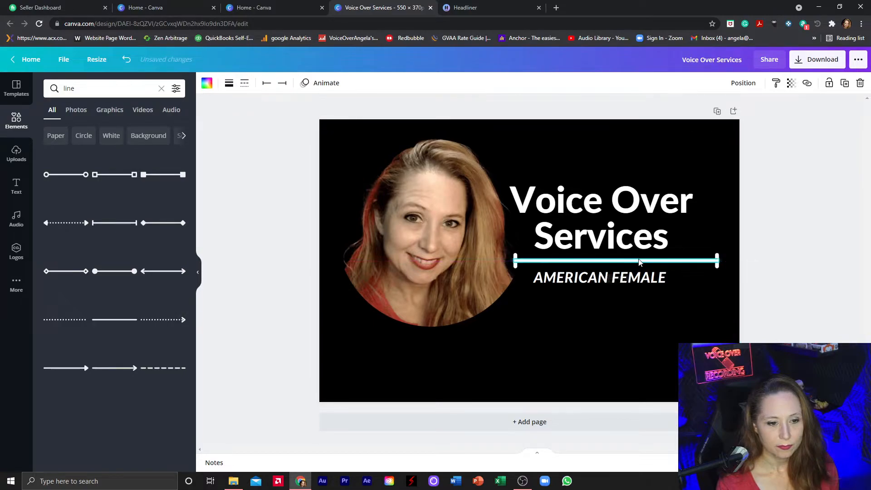
pyautogui.moveTo(630, 228); pyautogui.dragTo(643, 225)
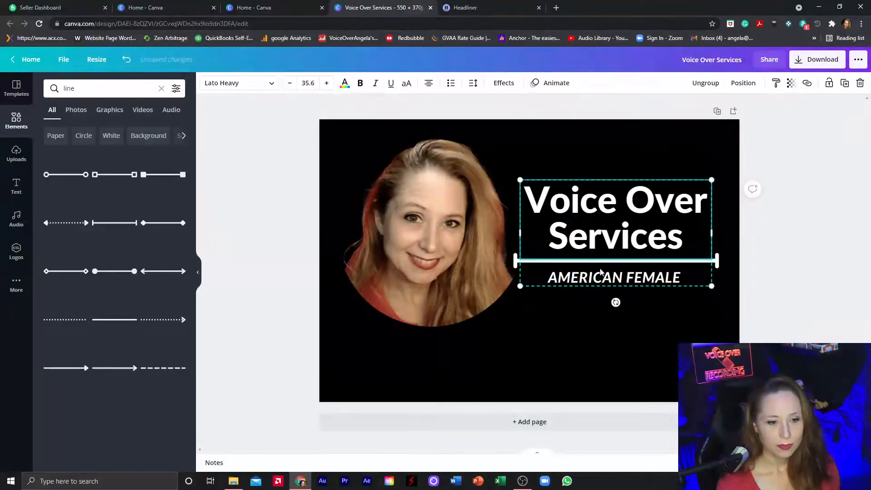
# Try yellow on the line between the title and subtitle, and recolor it light purple from the default colors
pyautogui.click(617, 261)
pyautogui.click(207, 84)
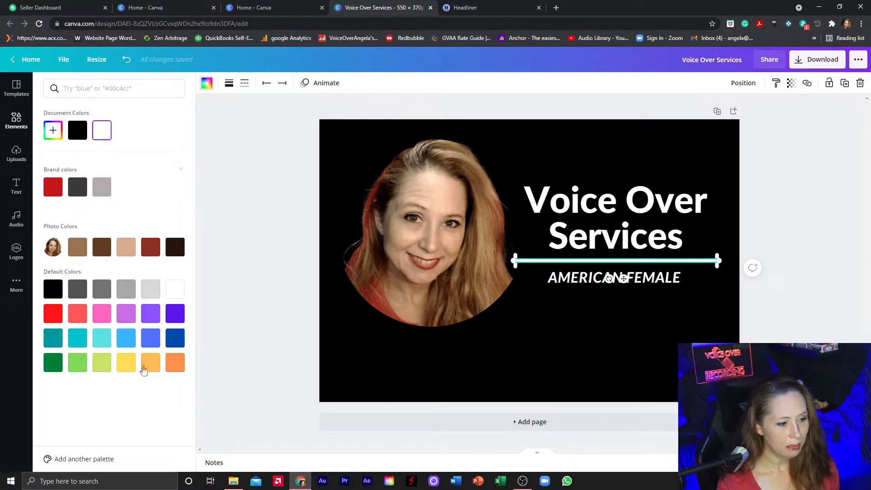
pyautogui.click(127, 363)
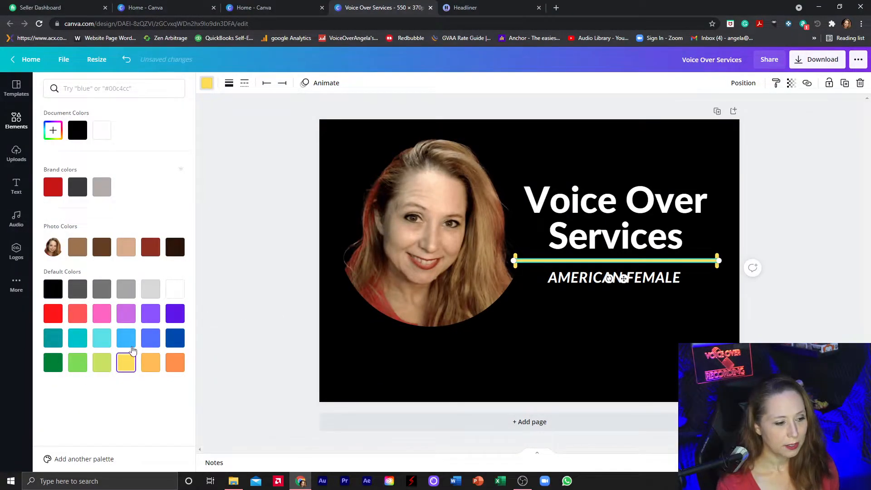
pyautogui.click(151, 314)
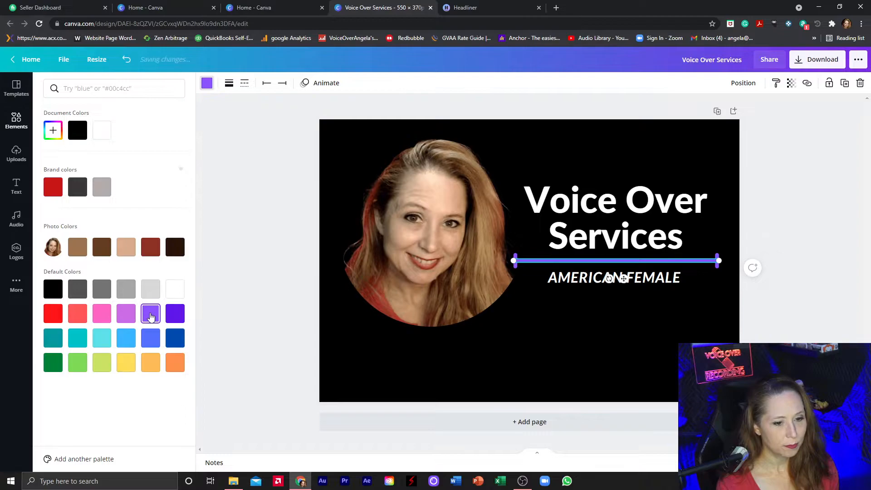
pyautogui.click(526, 371)
pyautogui.click(605, 334)
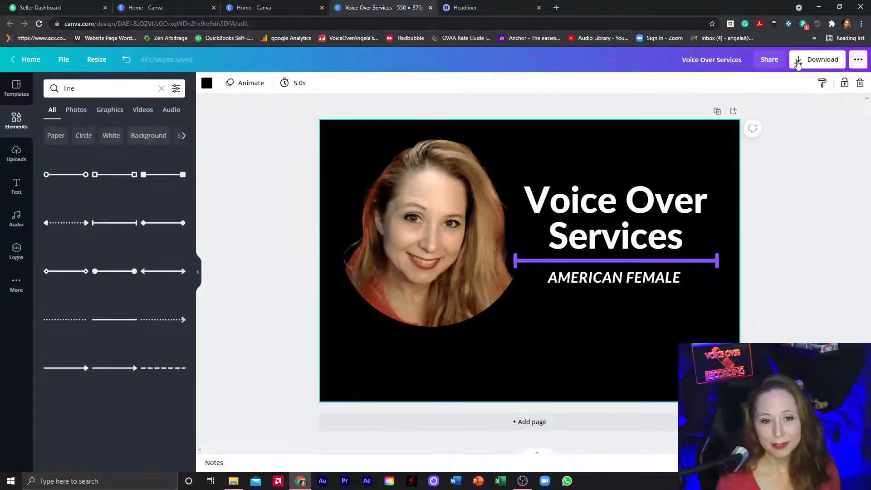
# Download the finished Voice Over Services design as a PNG image
pyautogui.click(798, 63)
pyautogui.click(796, 229)
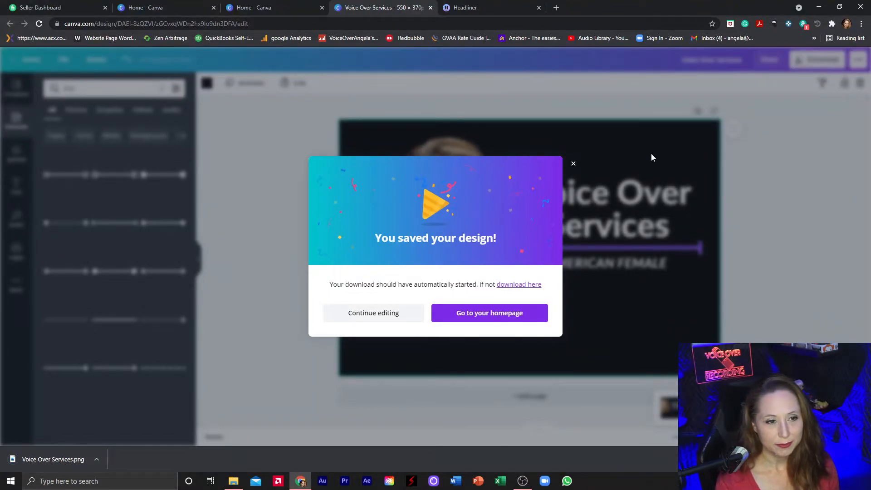
# Switch to Headliner and start a full episode video from the uploaded ELEARNING.revised audio, using the landscape aspect ratio
pyautogui.hotkey('ctrl', 'Tab')
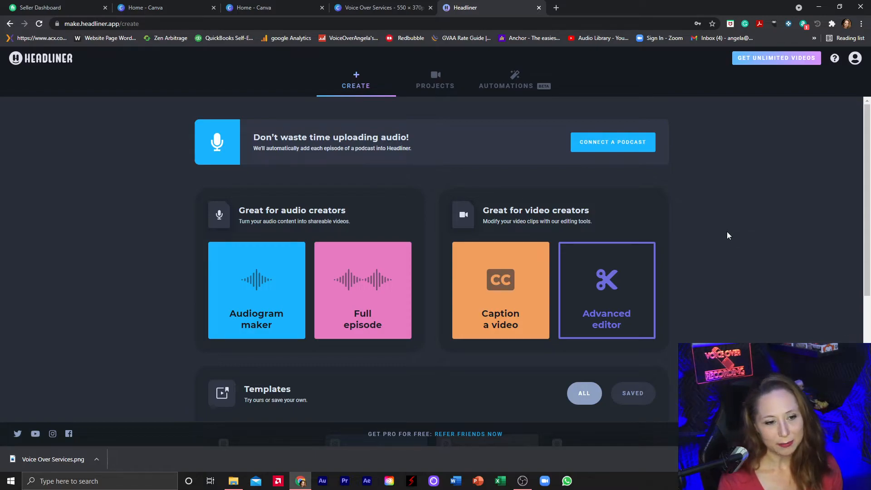
pyautogui.click(367, 294)
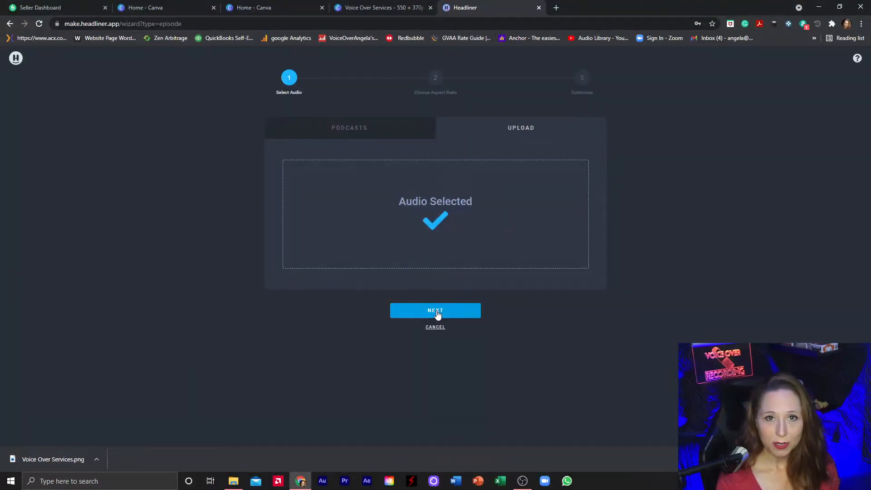
pyautogui.click(437, 313)
pyautogui.click(474, 173)
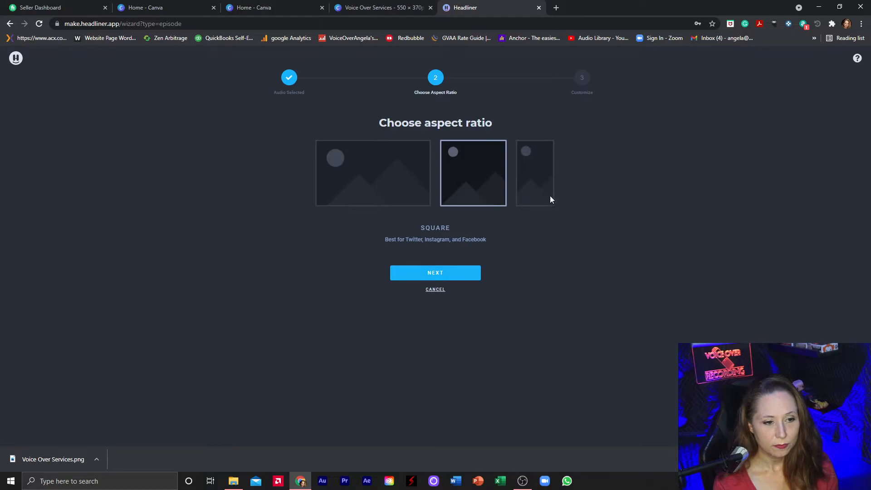
pyautogui.click(358, 186)
pyautogui.click(432, 273)
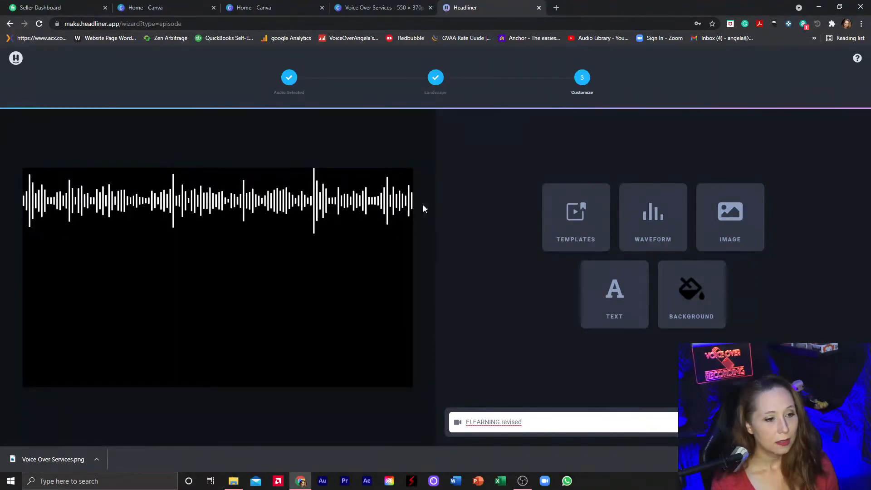
# Move the audio waveform down to the lower part of the video frame
pyautogui.moveTo(314, 201); pyautogui.dragTo(313, 219)
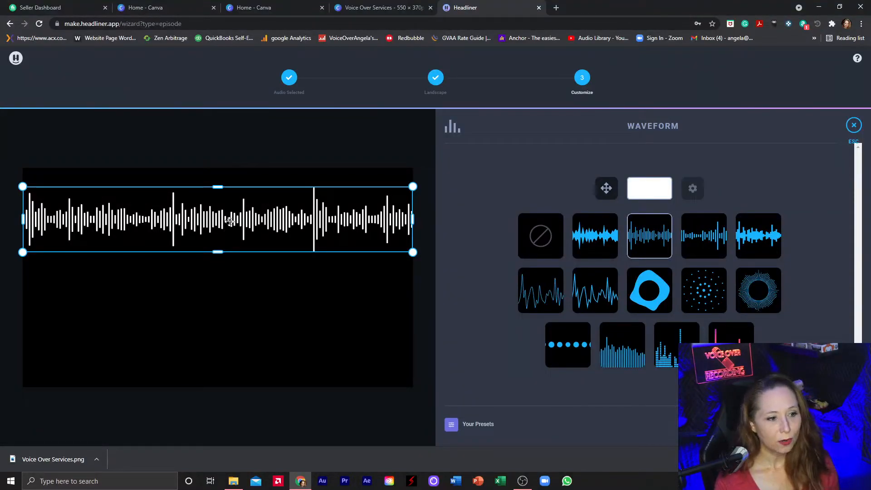
pyautogui.moveTo(230, 220); pyautogui.dragTo(229, 346)
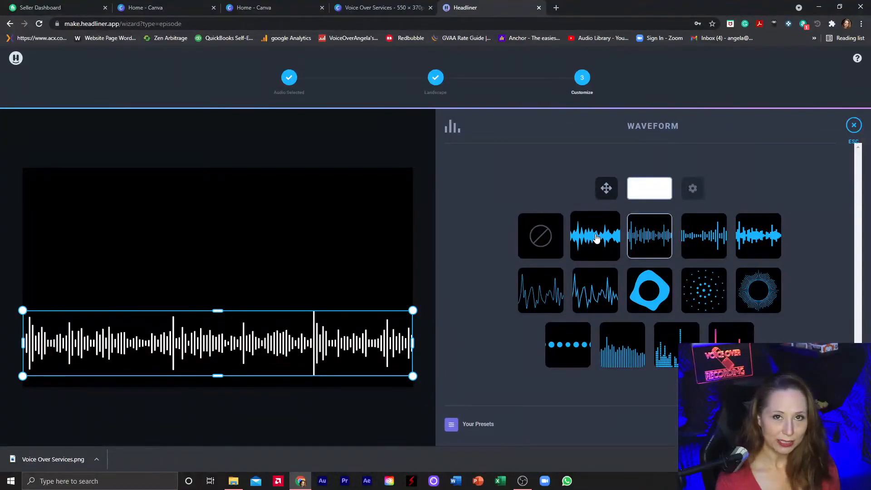
# Try other waveform styles, including solid, thin line, radial dots, multicolor equalizer and circles, and resize the waveform to about four-fifths of the frame's width
pyautogui.click(596, 239)
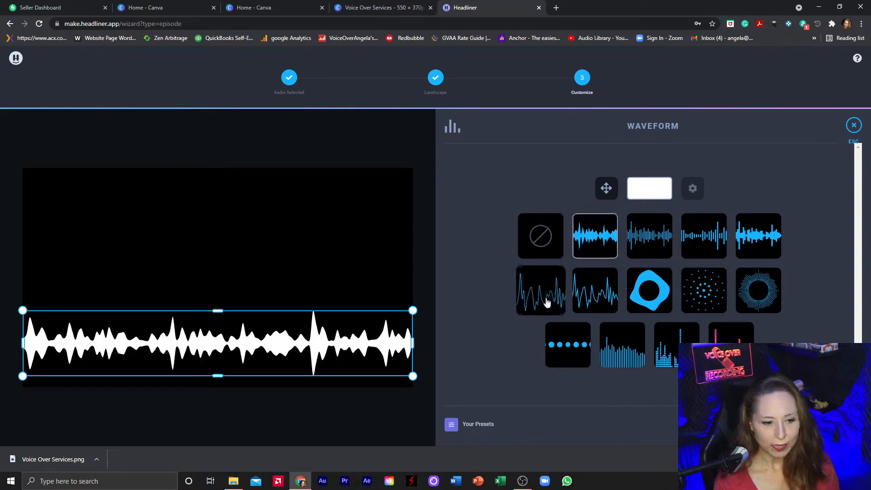
pyautogui.click(547, 302)
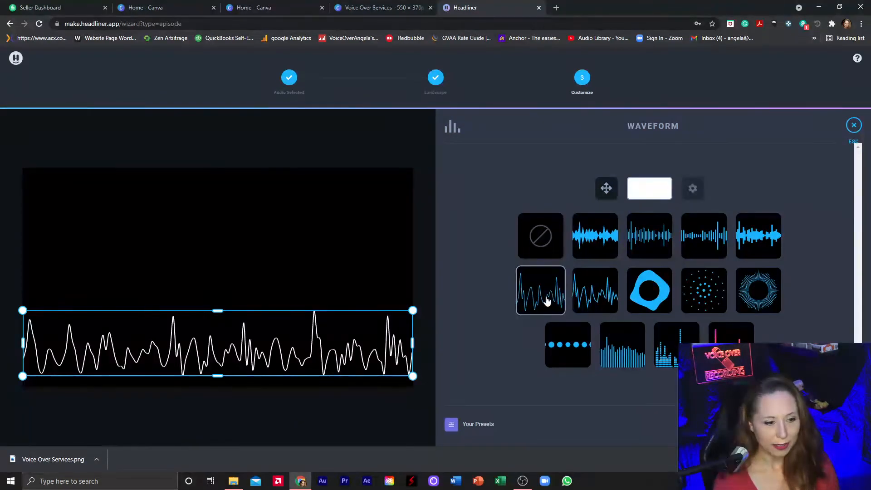
pyautogui.click(720, 287)
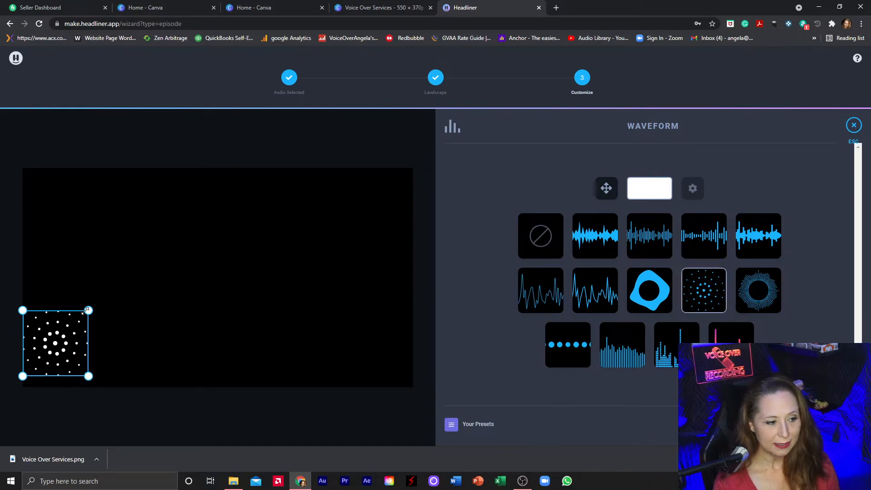
pyautogui.moveTo(86, 310); pyautogui.dragTo(118, 304)
pyautogui.click(731, 334)
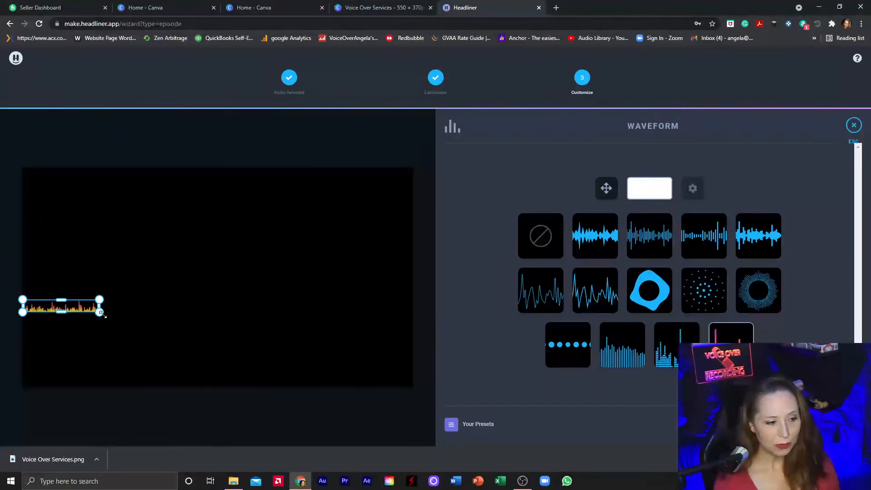
pyautogui.moveTo(99, 312); pyautogui.dragTo(343, 356)
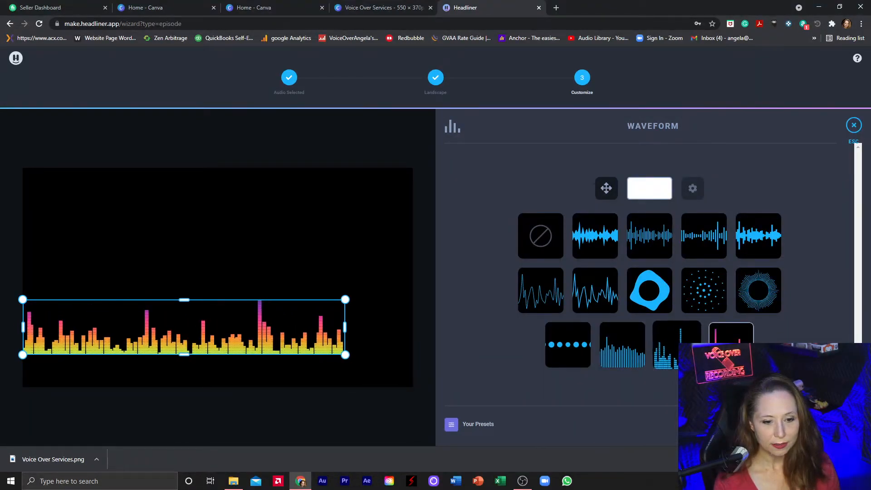
pyautogui.click(677, 345)
pyautogui.click(628, 364)
pyautogui.click(568, 354)
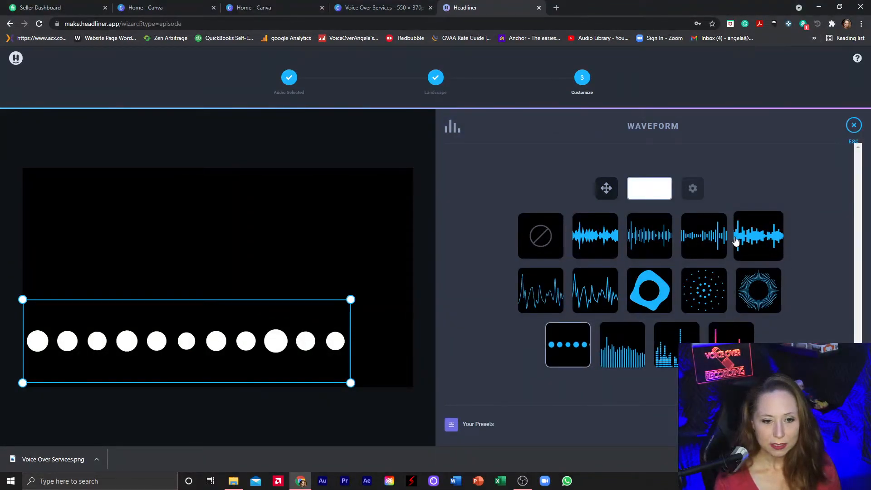
# Set the waveform back to the thin vertical bar style and center it horizontally near the bottom of the frame
pyautogui.click(649, 241)
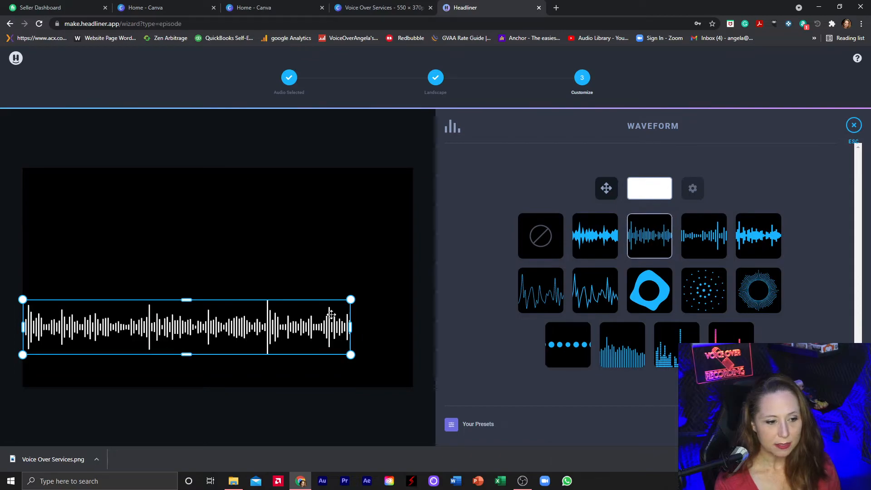
pyautogui.moveTo(274, 324); pyautogui.dragTo(304, 341)
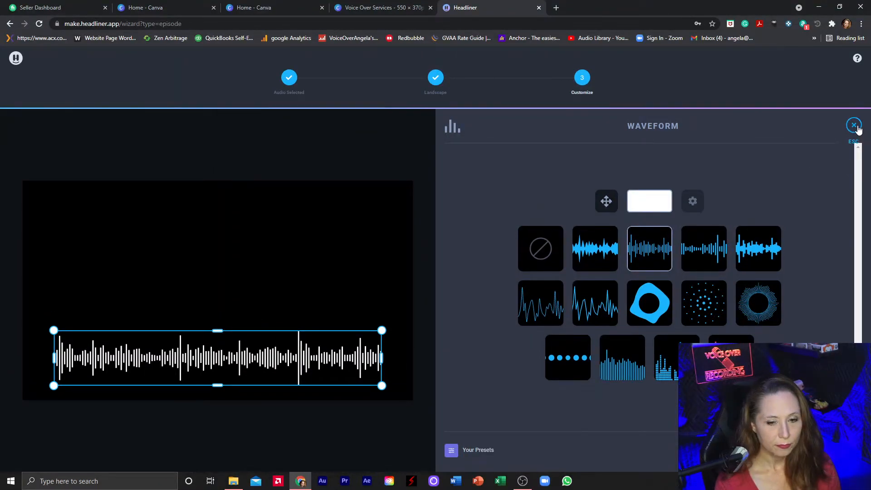
pyautogui.click(856, 127)
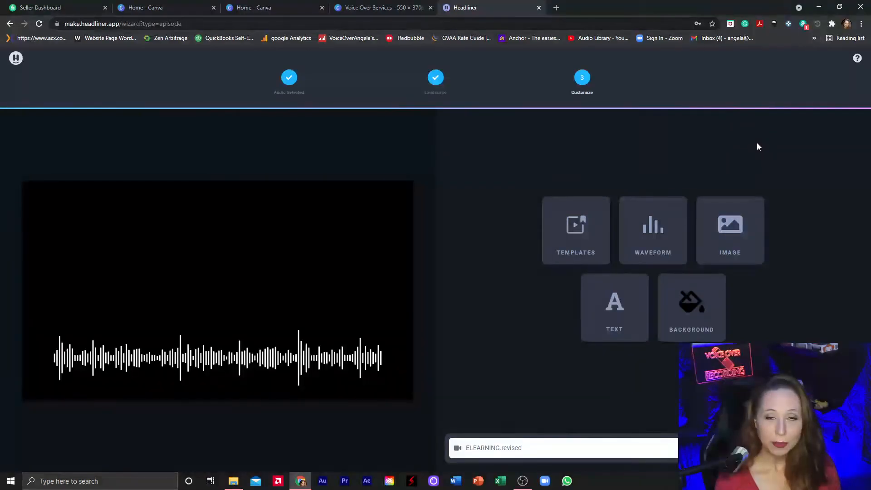
# Upload the Voice Over Services image into the video and nudge the waveform slightly lower beneath the portrait
pyautogui.click(732, 236)
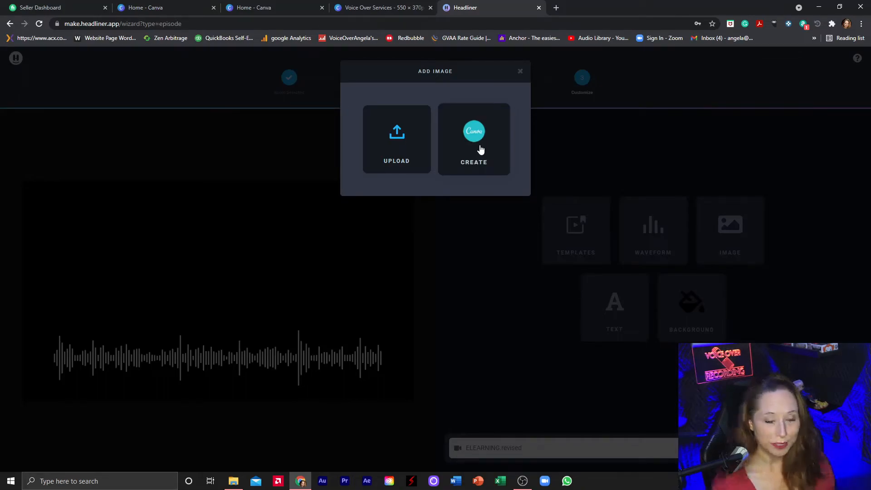
pyautogui.click(395, 145)
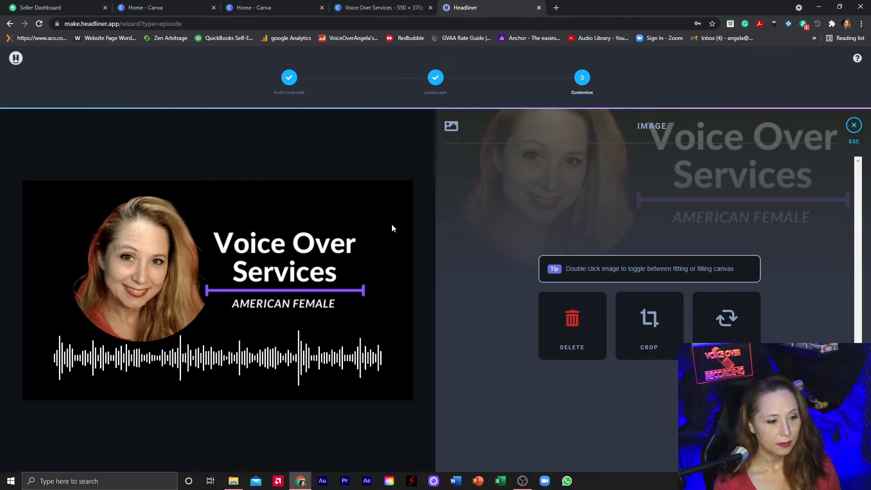
pyautogui.click(220, 354)
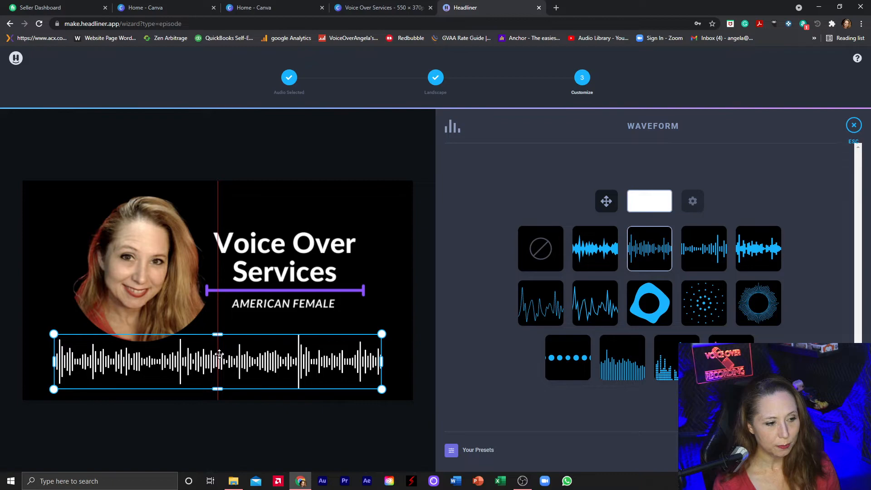
pyautogui.click(853, 127)
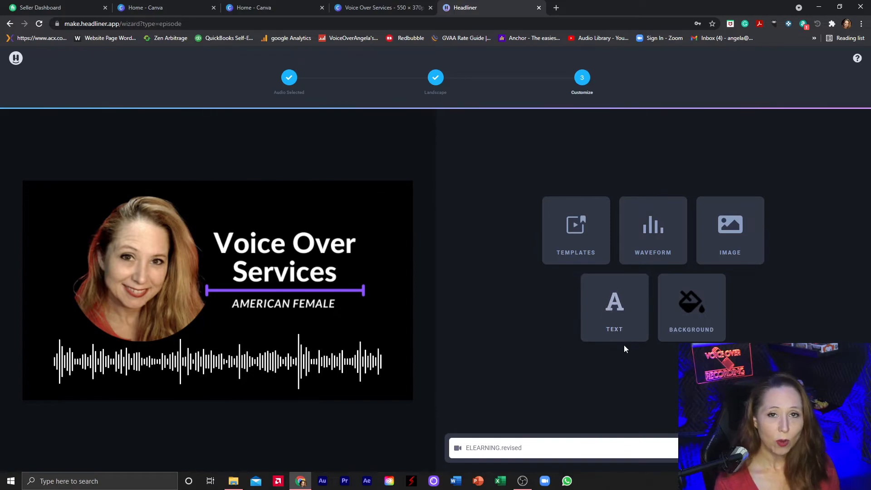
pyautogui.click(617, 317)
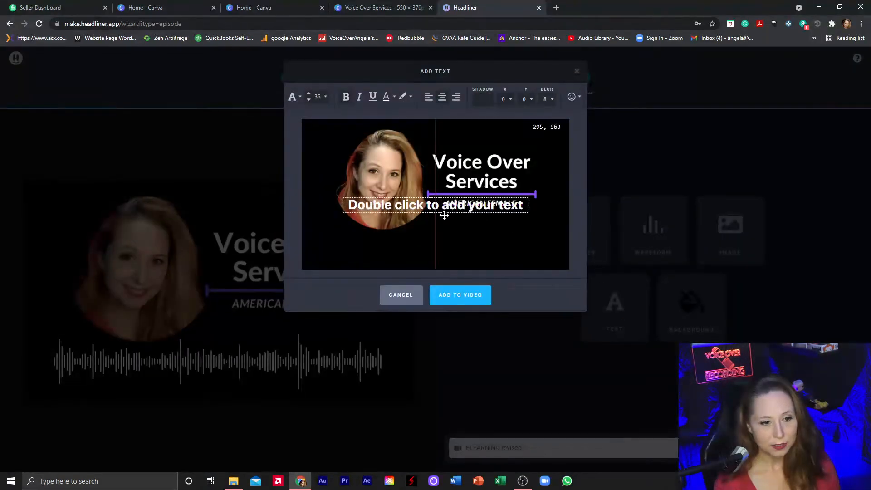
pyautogui.moveTo(444, 215); pyautogui.dragTo(444, 254)
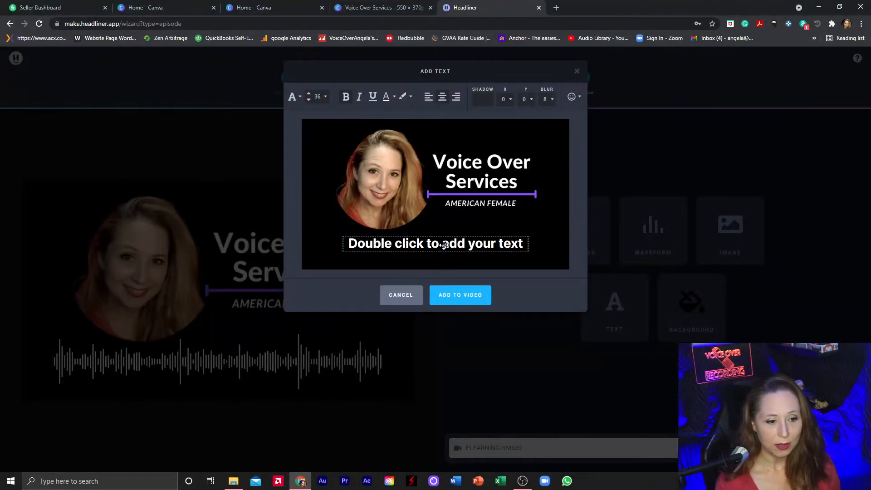
pyautogui.press('Escape')
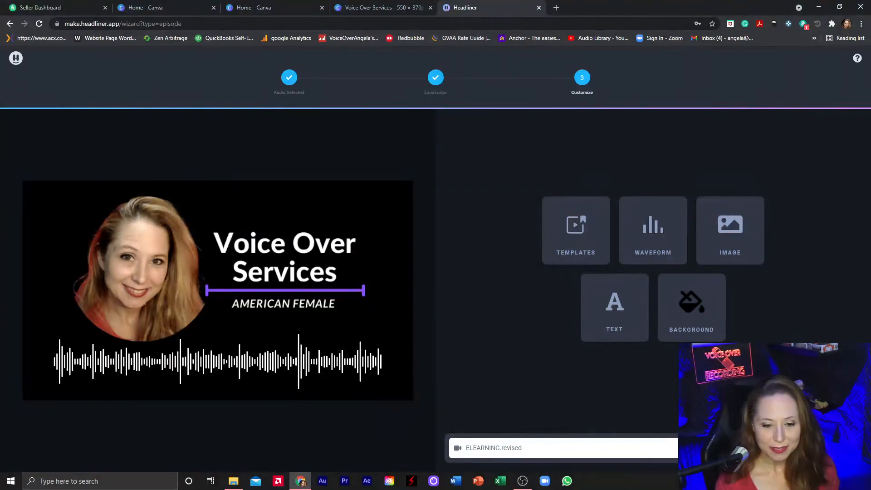
# Create the ELEARNING.revised video, play its first seconds to check the moving waveform, and pause it
pyautogui.click(816, 448)
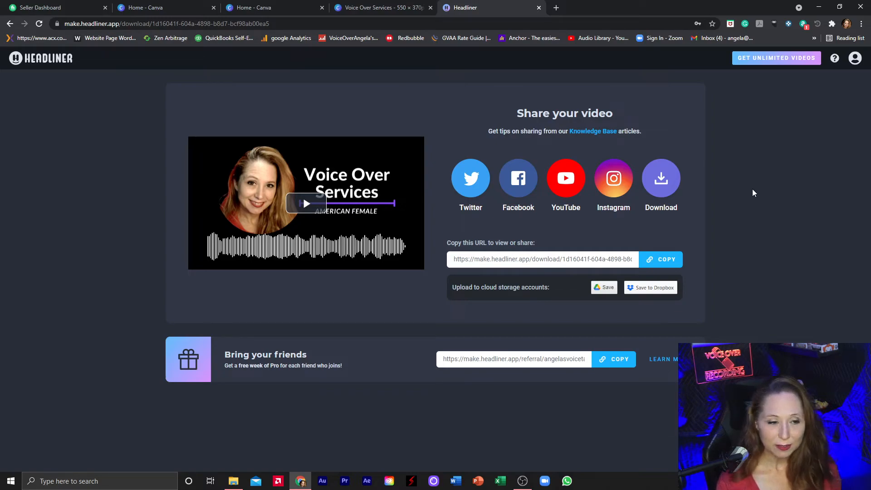
pyautogui.click(306, 203)
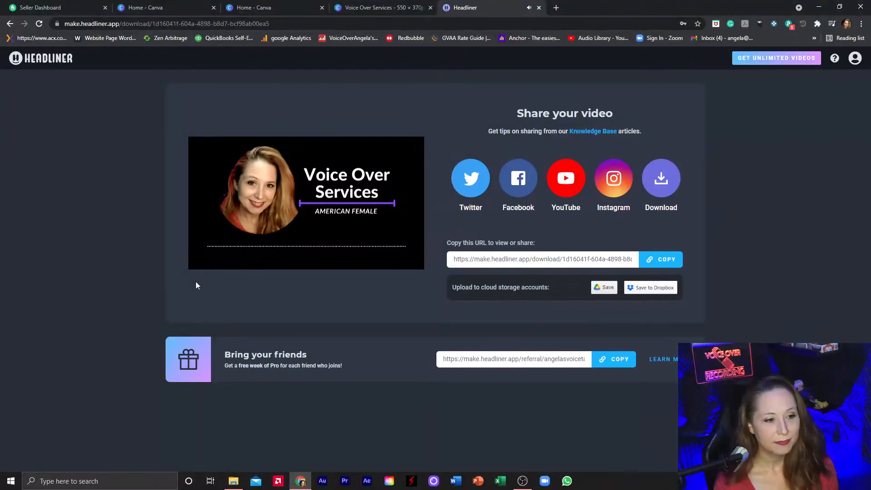
pyautogui.moveTo(195, 265)
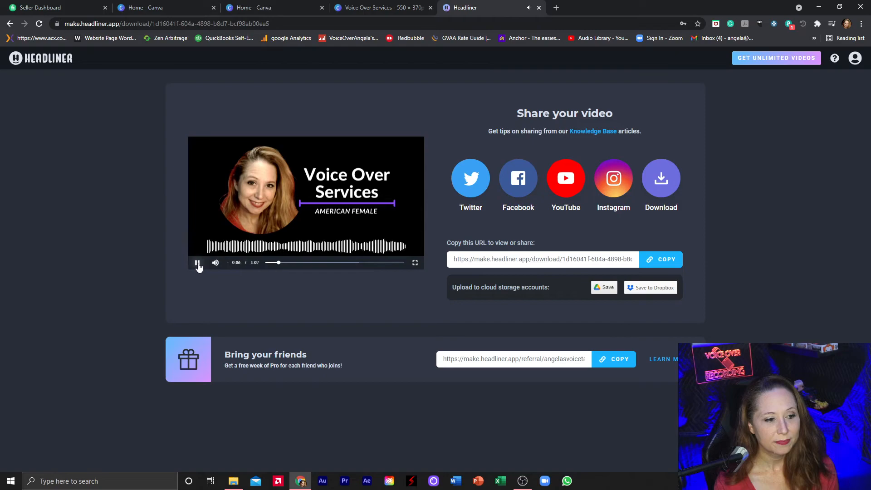
pyautogui.click(197, 264)
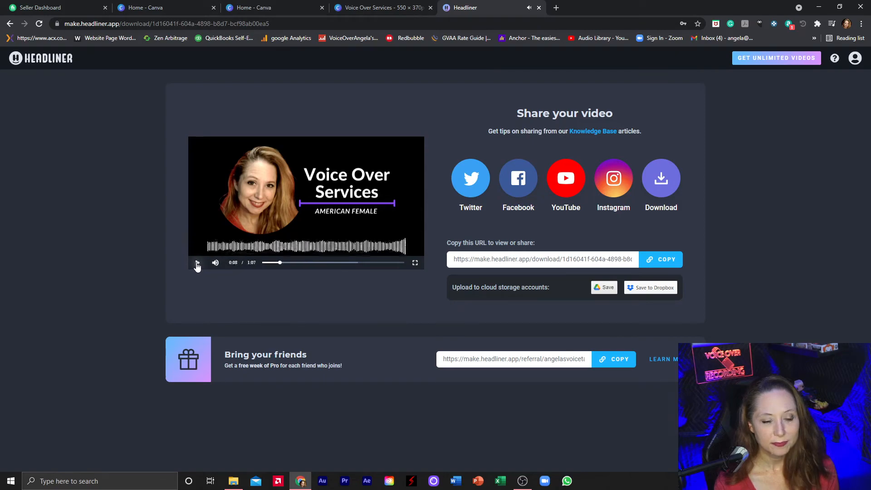